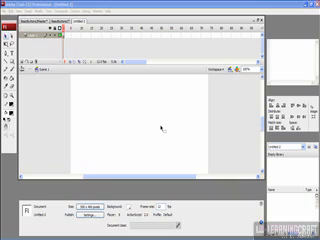
{"action": "left_click", "coordinate": [55, 21]}
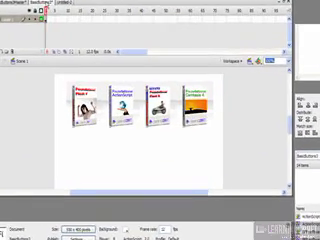
{"action": "key", "text": "ctrl+Return"}
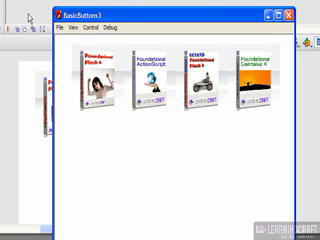
{"action": "left_click", "coordinate": [95, 78]}
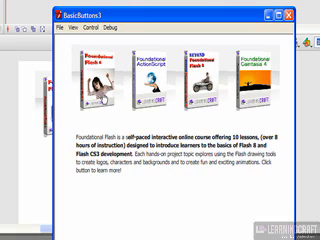
{"action": "mouse_move", "coordinate": [263, 86]}
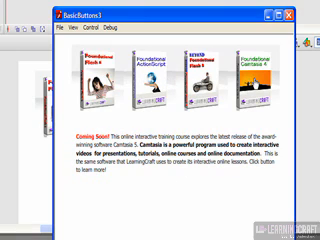
{"action": "key", "text": "ctrl+w"}
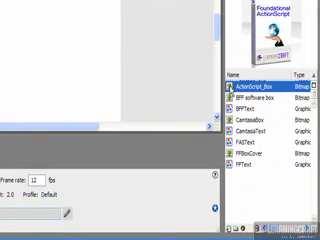
Step: Preview the library's box bitmaps and the BFF, Camtasia, FAS and FF description text graphics
{"action": "left_click", "coordinate": [250, 97]}
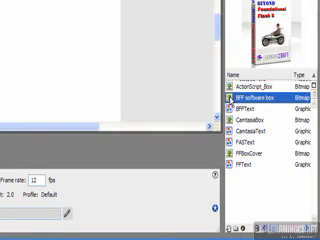
{"action": "left_click", "coordinate": [248, 119]}
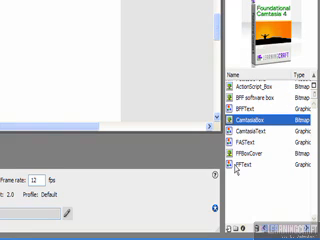
{"action": "left_click", "coordinate": [243, 152]}
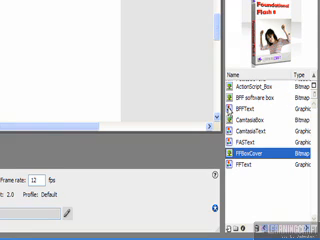
{"action": "left_click", "coordinate": [243, 108]}
{"action": "left_click", "coordinate": [248, 130]}
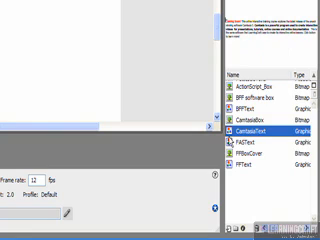
{"action": "left_click", "coordinate": [238, 142]}
{"action": "left_click", "coordinate": [232, 164]}
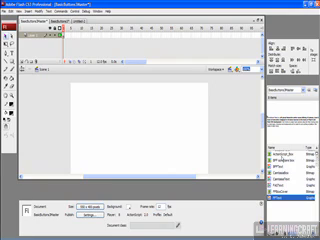
Step: Drag ActionScript_Box, BFF software box, CamtasiaBox and FFBoxCover from the library onto the stage
{"action": "left_click", "coordinate": [280, 153]}
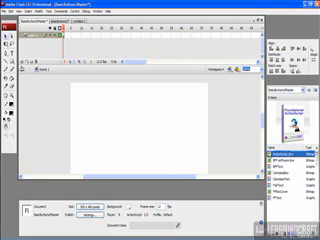
{"action": "left_click_drag", "start_coordinate": [280, 153], "coordinate": [120, 134]}
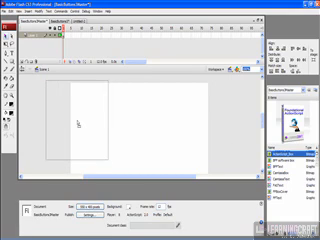
{"action": "left_click_drag", "start_coordinate": [120, 134], "coordinate": [78, 122]}
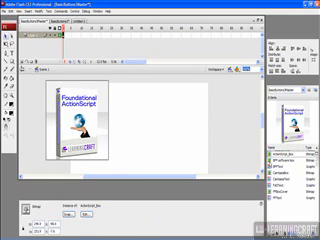
{"action": "left_click", "coordinate": [285, 158]}
{"action": "mouse_move", "coordinate": [285, 158]}
{"action": "left_mouse_down"}
{"action": "mouse_move", "coordinate": [212, 148]}
{"action": "mouse_move", "coordinate": [150, 124]}
{"action": "left_mouse_up"}
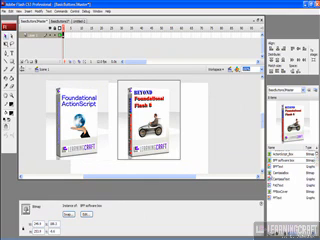
{"action": "left_click", "coordinate": [285, 158]}
{"action": "mouse_move", "coordinate": [285, 158]}
{"action": "left_mouse_down"}
{"action": "mouse_move", "coordinate": [215, 126]}
{"action": "mouse_move", "coordinate": [215, 120]}
{"action": "left_mouse_up"}
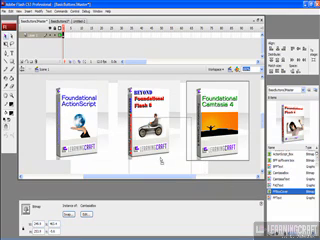
{"action": "left_click_drag", "start_coordinate": [285, 205], "coordinate": [118, 138]}
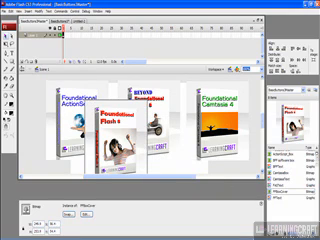
Step: Select the BFF, Camtasia and ActionScript boxes on stage in turn to show their properties
{"action": "left_click", "coordinate": [66, 29]}
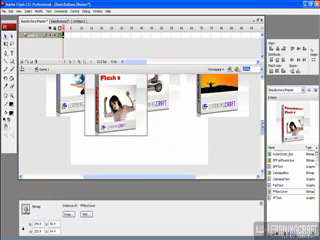
{"action": "scroll", "coordinate": [66, 29], "scroll_direction": "up", "scroll_amount": 2}
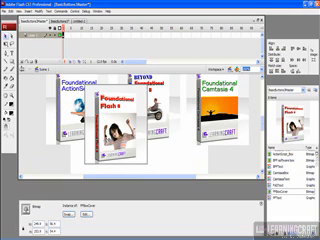
{"action": "key", "text": "Escape"}
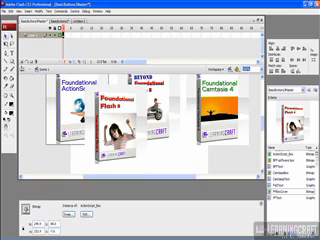
{"action": "left_click", "coordinate": [41, 27]}
{"action": "left_click", "coordinate": [54, 29]}
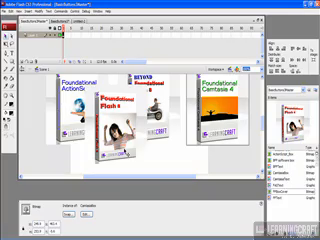
{"action": "left_click", "coordinate": [18, 31]}
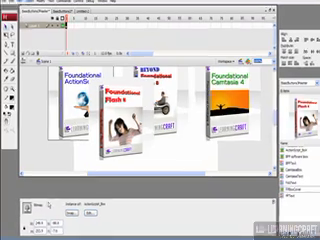
Step: Scale the box images proportionally to a width of 125 in the Properties panel
{"action": "left_click_drag", "start_coordinate": [125, 191], "coordinate": [95, 190]}
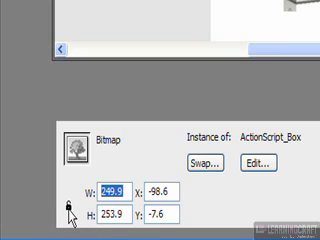
{"action": "left_click", "coordinate": [69, 207]}
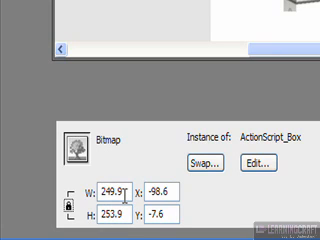
{"action": "double_click", "coordinate": [112, 191]}
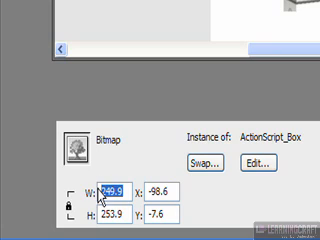
{"action": "type", "text": "25"}
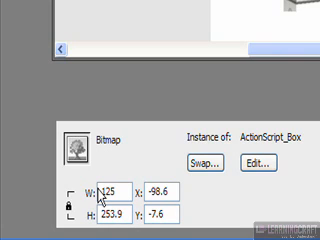
{"action": "key", "text": "Return"}
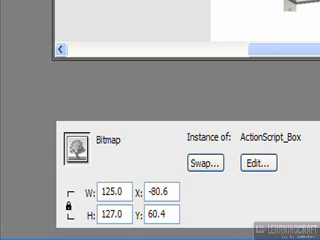
{"action": "double_click", "coordinate": [121, 191]}
{"action": "type", "text": "125"}
{"action": "key", "text": "Return"}
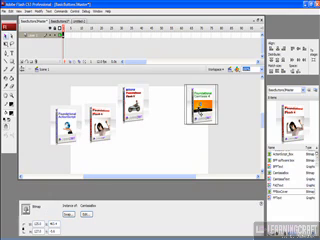
Step: Drag the four shrunken book boxes into a single horizontal row near the top of the stage
{"action": "left_click_drag", "start_coordinate": [140, 122], "coordinate": [155, 160]}
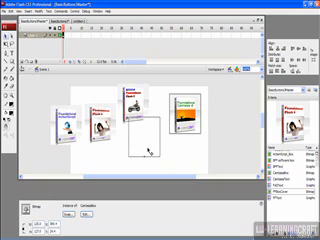
{"action": "mouse_move", "coordinate": [140, 95]}
{"action": "left_mouse_down"}
{"action": "mouse_move", "coordinate": [148, 100]}
{"action": "mouse_move", "coordinate": [146, 98]}
{"action": "left_mouse_up"}
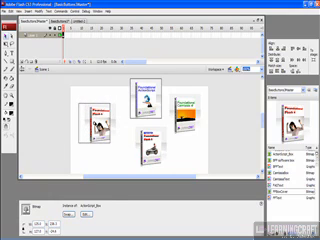
{"action": "left_click", "coordinate": [36, 27]}
{"action": "left_click_drag", "start_coordinate": [148, 145], "coordinate": [128, 125]}
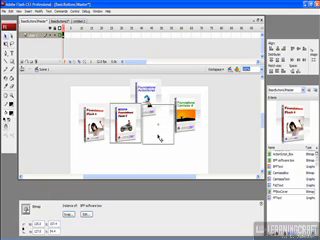
{"action": "left_click", "coordinate": [186, 155]}
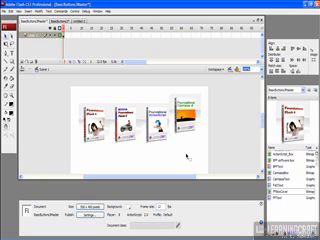
{"action": "left_click", "coordinate": [197, 128]}
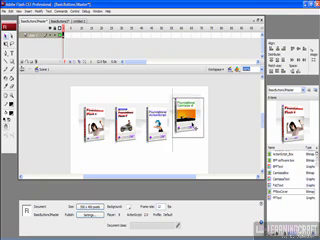
{"action": "left_click", "coordinate": [187, 120]}
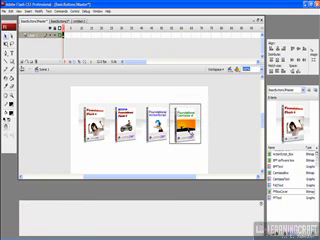
{"action": "left_click", "coordinate": [220, 133]}
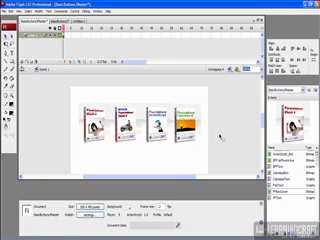
{"action": "left_click", "coordinate": [128, 138]}
Step: Marquee-select all four boxes, hide the panels, and select the first book box alone
{"action": "left_click_drag", "start_coordinate": [59, 91], "coordinate": [217, 158]}
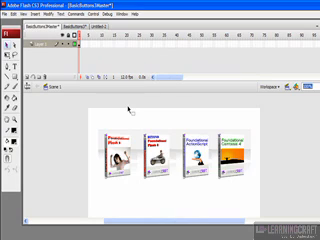
{"action": "left_click", "coordinate": [119, 134]}
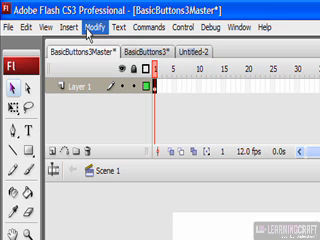
Step: Convert the first book box to a Button symbol named FFButton via Modify > Convert to Symbol
{"action": "left_click", "coordinate": [93, 27]}
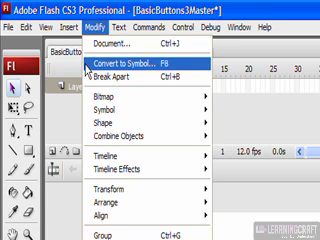
{"action": "left_click", "coordinate": [88, 66]}
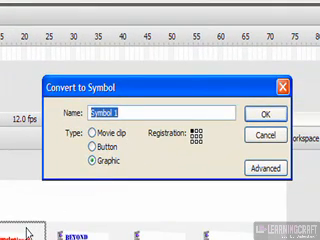
{"action": "left_click", "coordinate": [92, 146]}
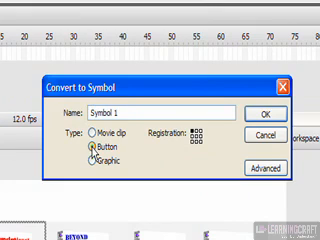
{"action": "left_click", "coordinate": [124, 112]}
{"action": "left_click_drag", "start_coordinate": [124, 112], "coordinate": [62, 112]}
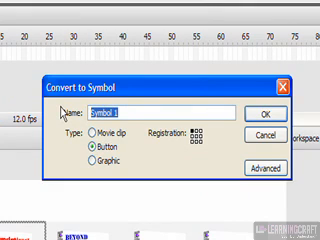
{"action": "type", "text": "FFB"}
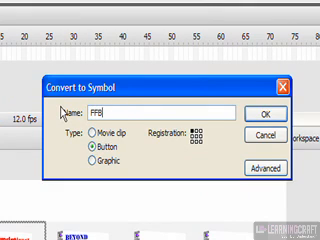
{"action": "type", "text": "utto"}
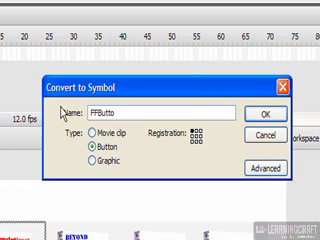
{"action": "type", "text": "n"}
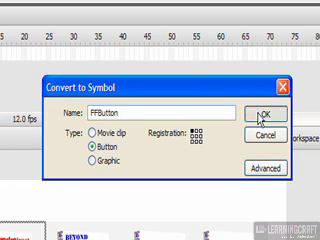
{"action": "left_click", "coordinate": [259, 116]}
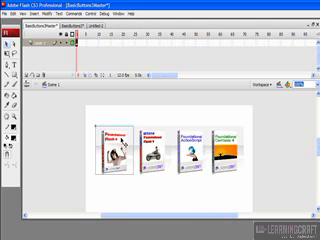
Step: Enter FFButton's editing mode with Ctrl+E and inspect its Over state frame in the timeline
{"action": "key", "text": "ctrl+e"}
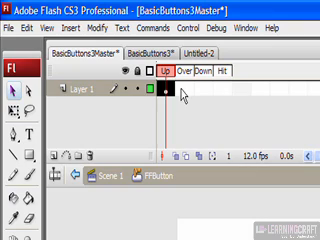
{"action": "left_click", "coordinate": [185, 91]}
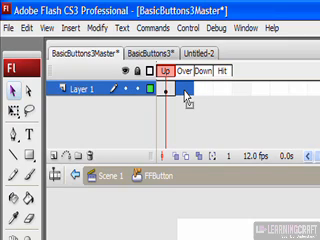
{"action": "left_click", "coordinate": [184, 90]}
{"action": "left_click", "coordinate": [230, 222]}
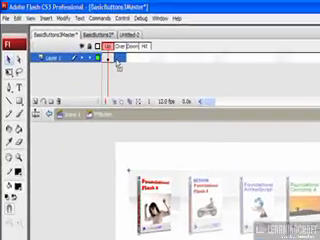
Step: Insert a keyframe for the Over state on Layer 1
{"action": "right_click", "coordinate": [118, 62]}
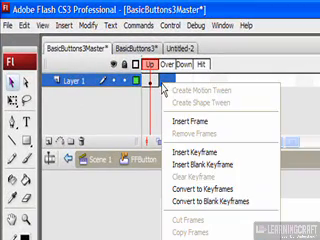
{"action": "left_click", "coordinate": [168, 152]}
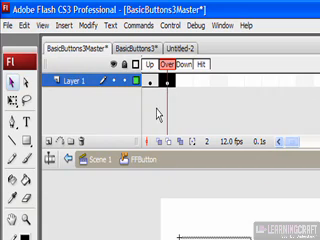
{"action": "left_click", "coordinate": [168, 175]}
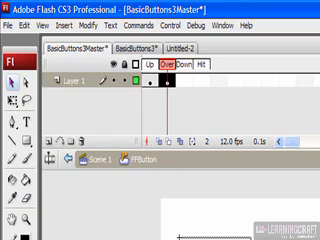
{"action": "left_click", "coordinate": [168, 82]}
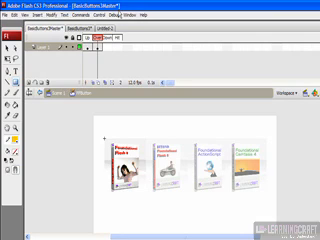
Step: Insert keyframes across the Over, Down and Hit frames, finishing the Hit frame with F6
{"action": "left_click", "coordinate": [95, 47]}
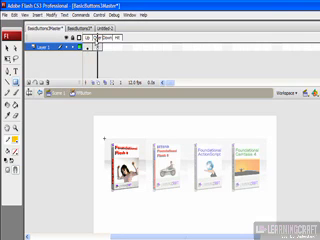
{"action": "left_click_drag", "start_coordinate": [92, 48], "coordinate": [105, 48]}
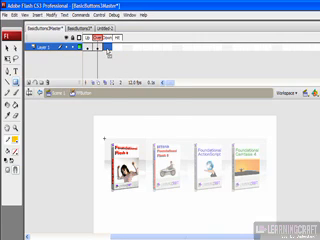
{"action": "right_click", "coordinate": [107, 48]}
{"action": "left_click", "coordinate": [118, 89]}
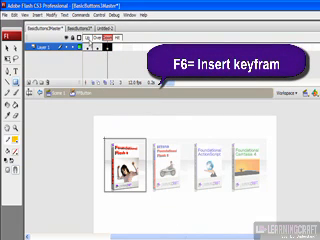
{"action": "left_click", "coordinate": [89, 47]}
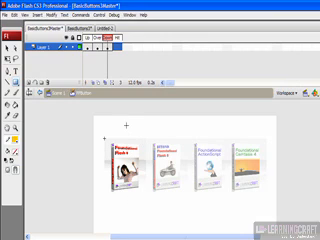
{"action": "key", "text": "F6"}
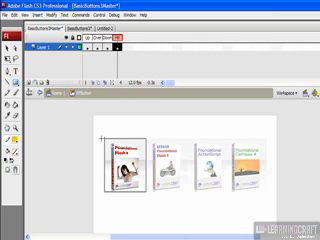
Step: Add Layer 2 above Layer 1 and select its Over frame
{"action": "left_click", "coordinate": [97, 47]}
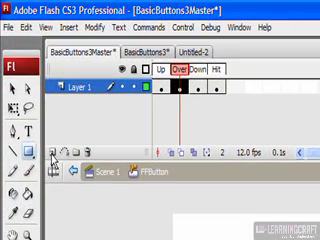
{"action": "left_click", "coordinate": [52, 153]}
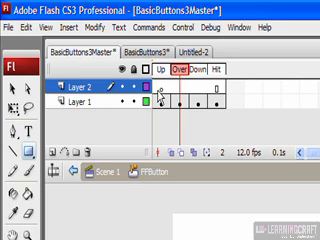
{"action": "left_click", "coordinate": [181, 88]}
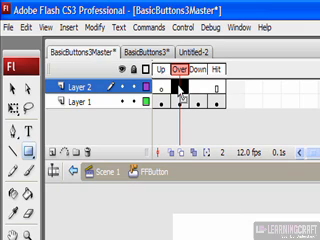
Step: Keyframe Layer 2's Over state and place the FFText description below the product boxes
{"action": "right_click", "coordinate": [181, 88]}
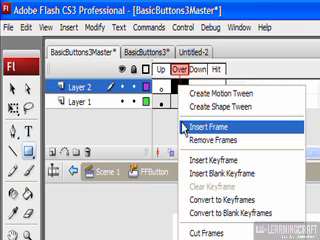
{"action": "left_click", "coordinate": [178, 92]}
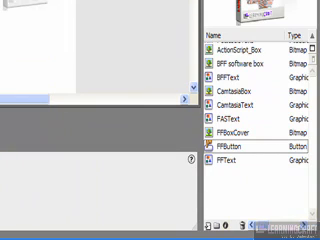
{"action": "left_click", "coordinate": [211, 161]}
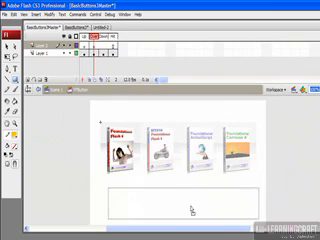
{"action": "left_click_drag", "start_coordinate": [207, 215], "coordinate": [177, 205]}
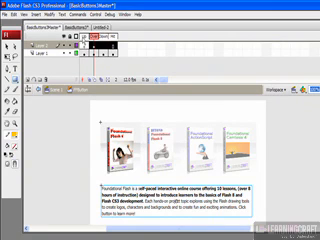
{"action": "key", "text": "ctrl+z"}
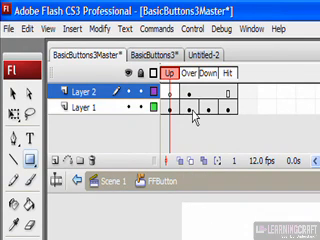
Step: Check the description text in the Over state and confirm the Hit state has no text
{"action": "left_click", "coordinate": [189, 76]}
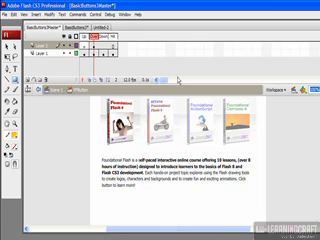
{"action": "key", "text": "ctrl+a"}
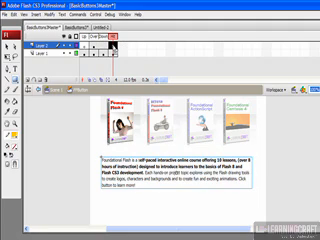
{"action": "left_click", "coordinate": [113, 41]}
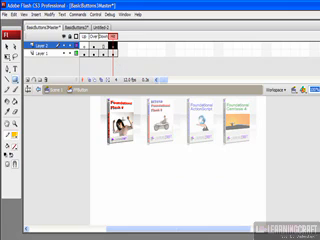
Step: Review the button's two layers and exit FFButton back to Scene 1
{"action": "left_click", "coordinate": [40, 52]}
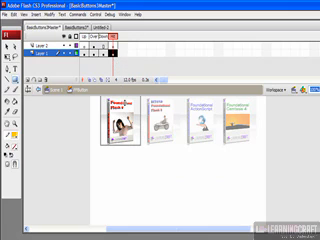
{"action": "left_click", "coordinate": [40, 45]}
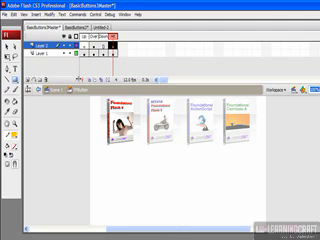
{"action": "left_click", "coordinate": [54, 90]}
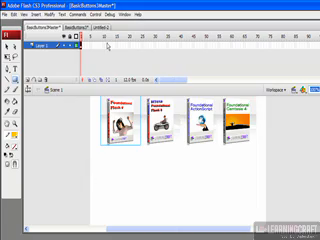
Step: Enable Simple Buttons, test the movie with Ctrl+Enter and close the preview
{"action": "left_click", "coordinate": [95, 14]}
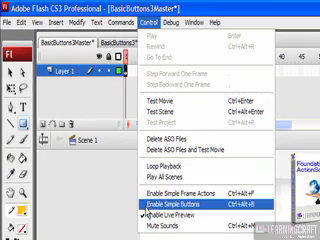
{"action": "left_click", "coordinate": [113, 130]}
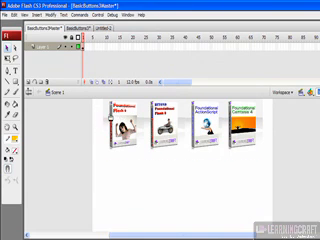
{"action": "key", "text": "ctrl+Return"}
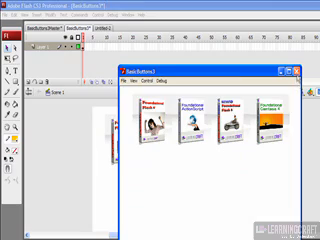
{"action": "left_click", "coordinate": [296, 71]}
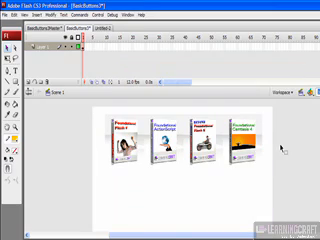